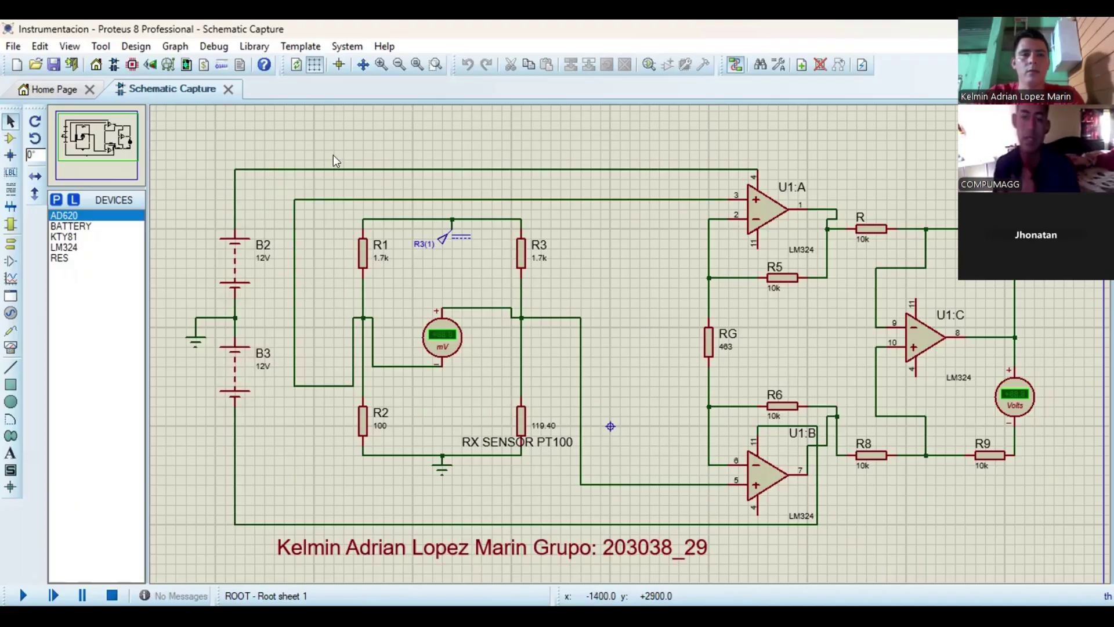
key("F7")
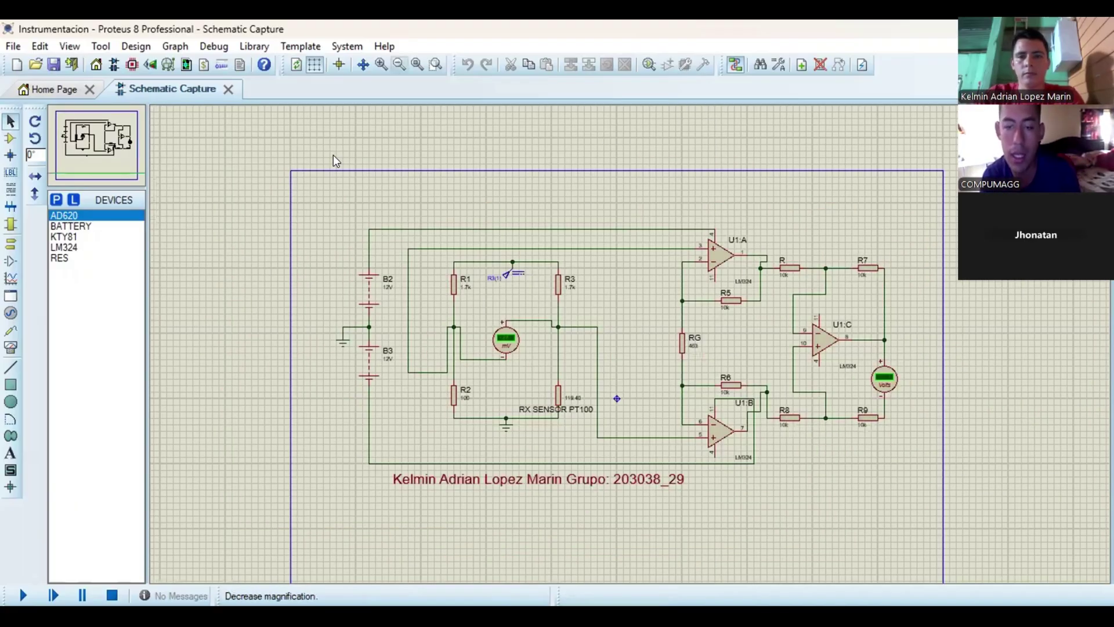
left_click(86, 127)
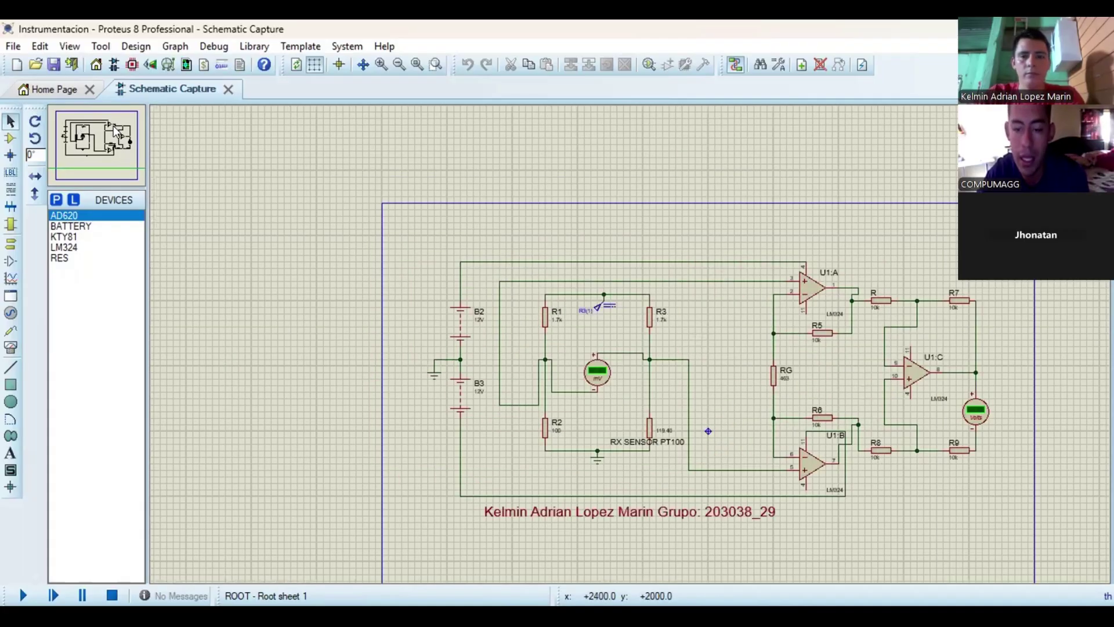
left_click_drag(102, 126, 103, 153)
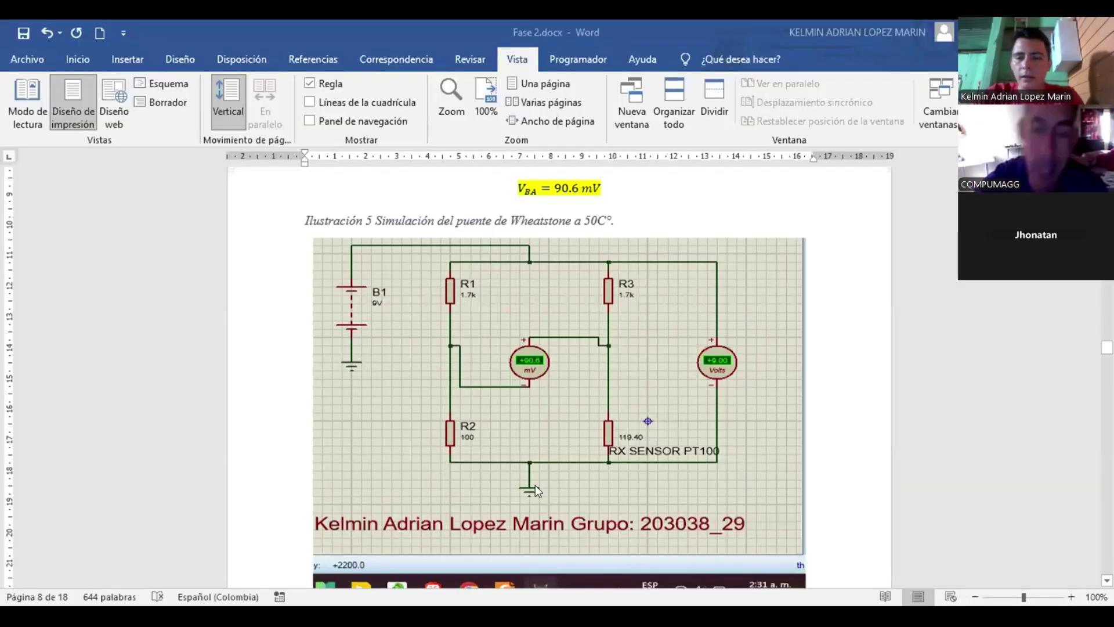
- Switch to the Fase 2 Word report and review the AD620 instrumentation amplifier's gain and RG calculations
left_click_drag(1107, 347, 1107, 364)
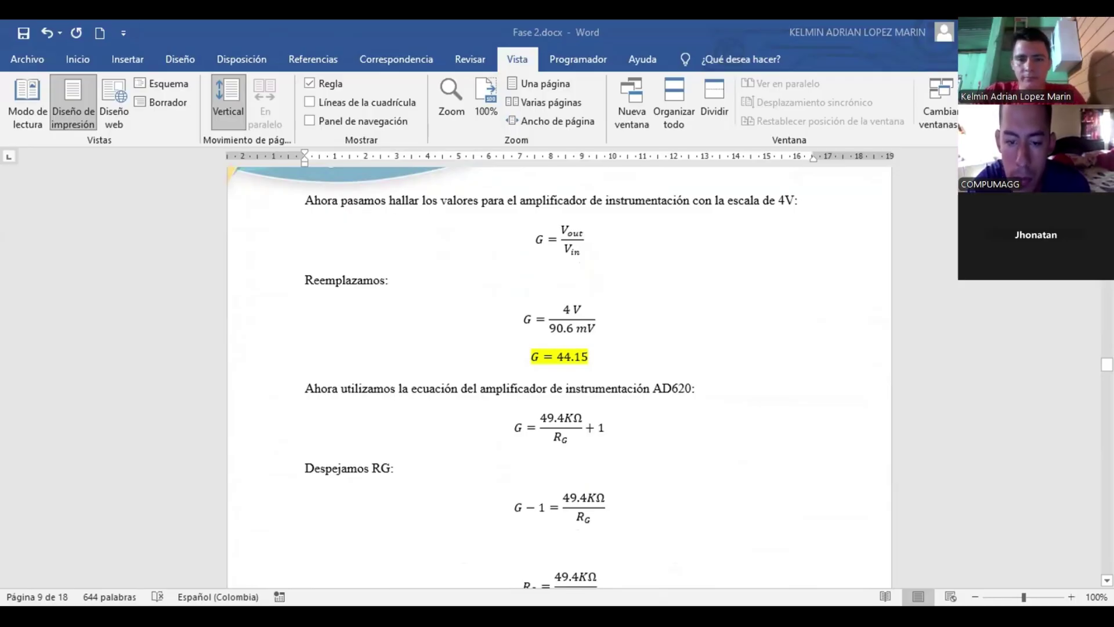
scroll(559, 377, "down", 5)
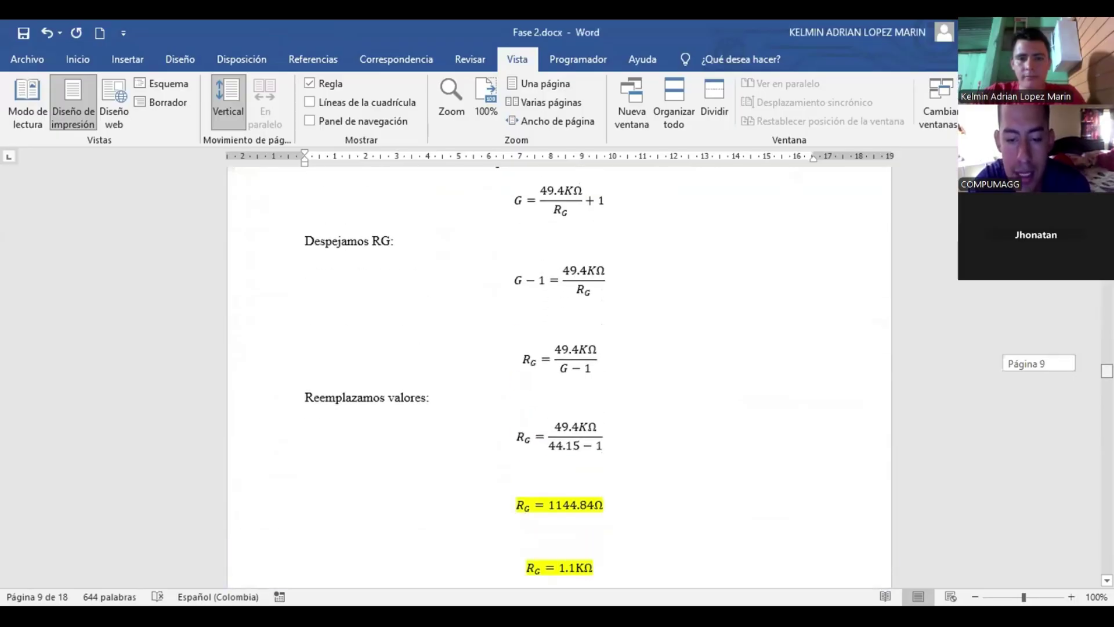
scroll(559, 377, "up", 1)
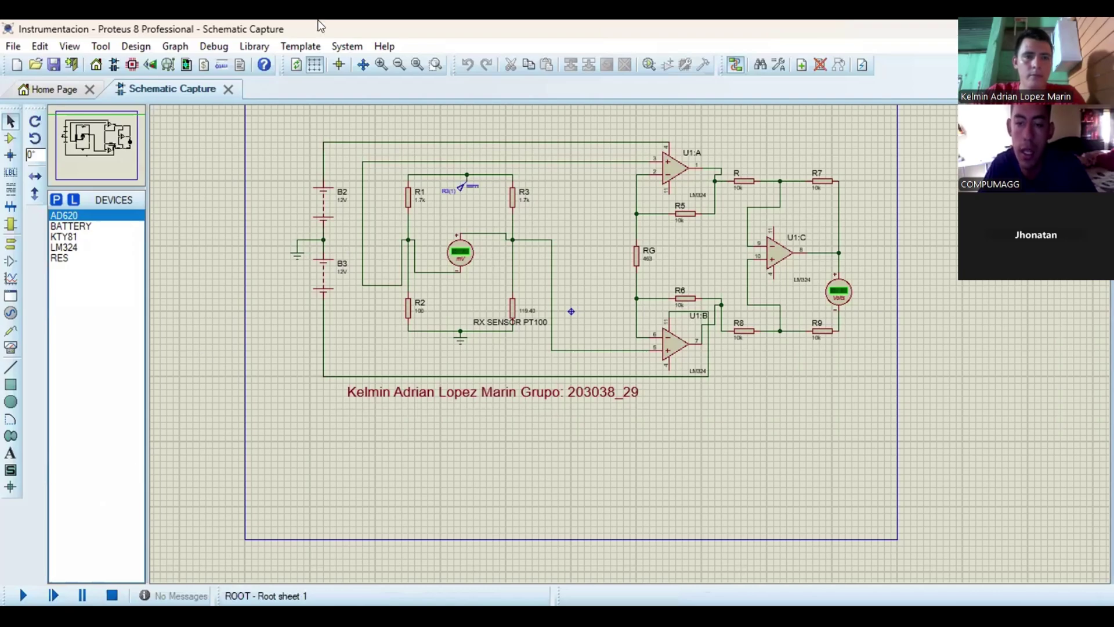
- Run the LM324 instrumentation amplifier simulation in Proteus, check the bridge and output voltmeters, and stop the simulation
left_click(23, 595)
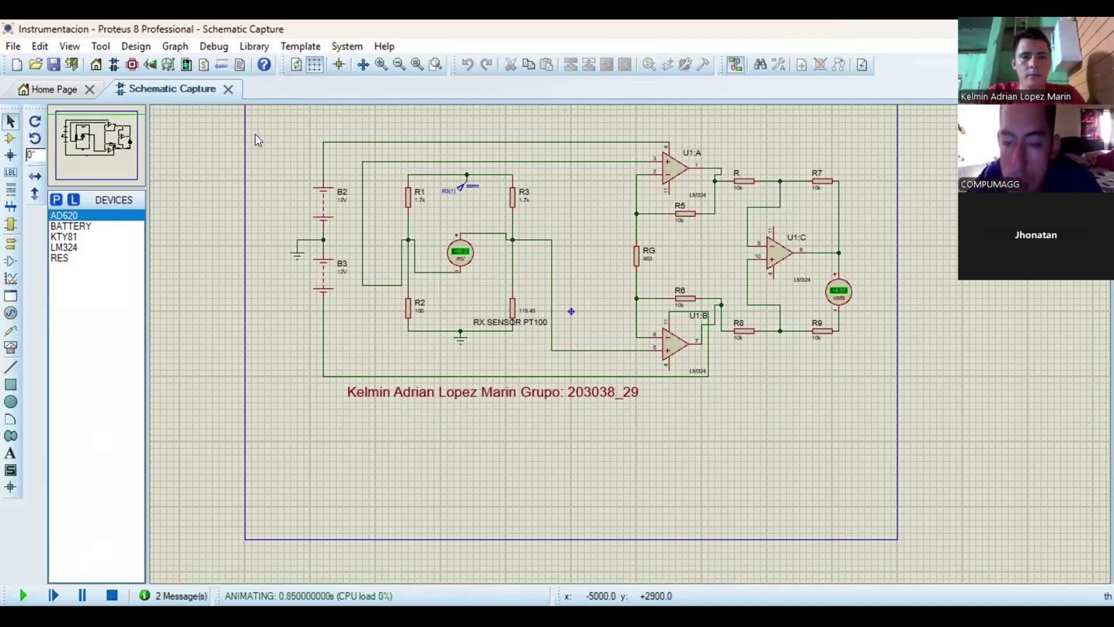
left_click(381, 64)
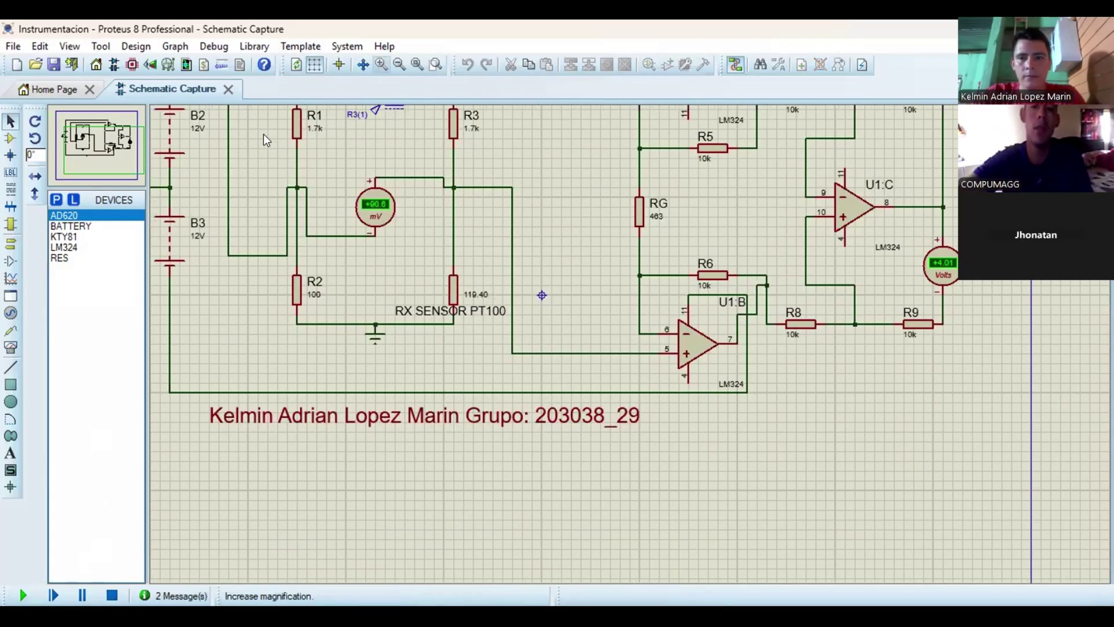
left_click(121, 140)
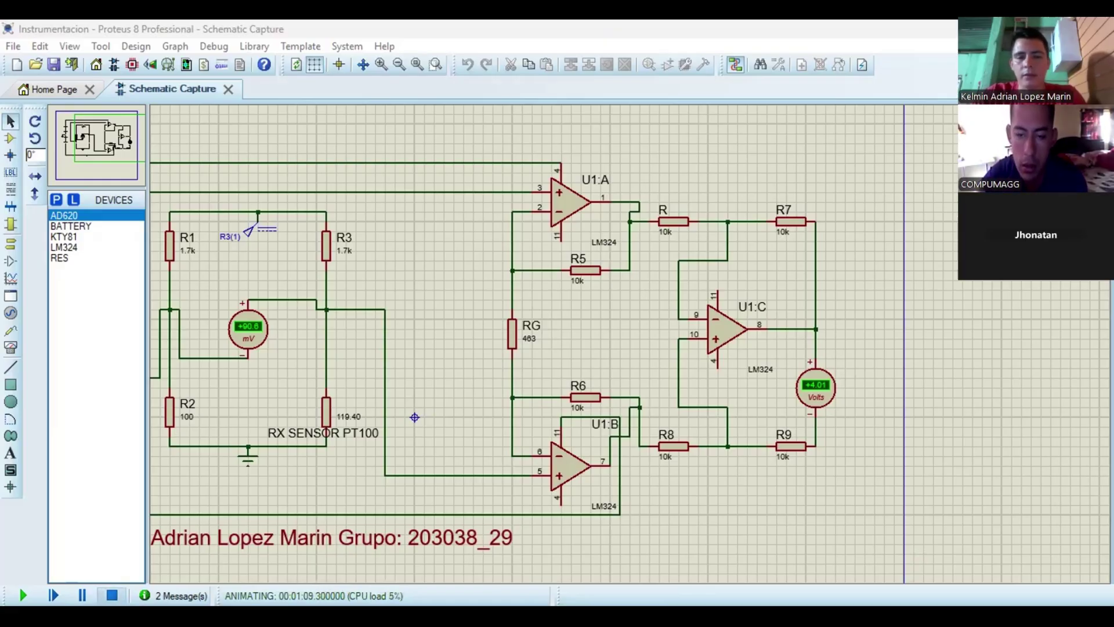
left_click(112, 595)
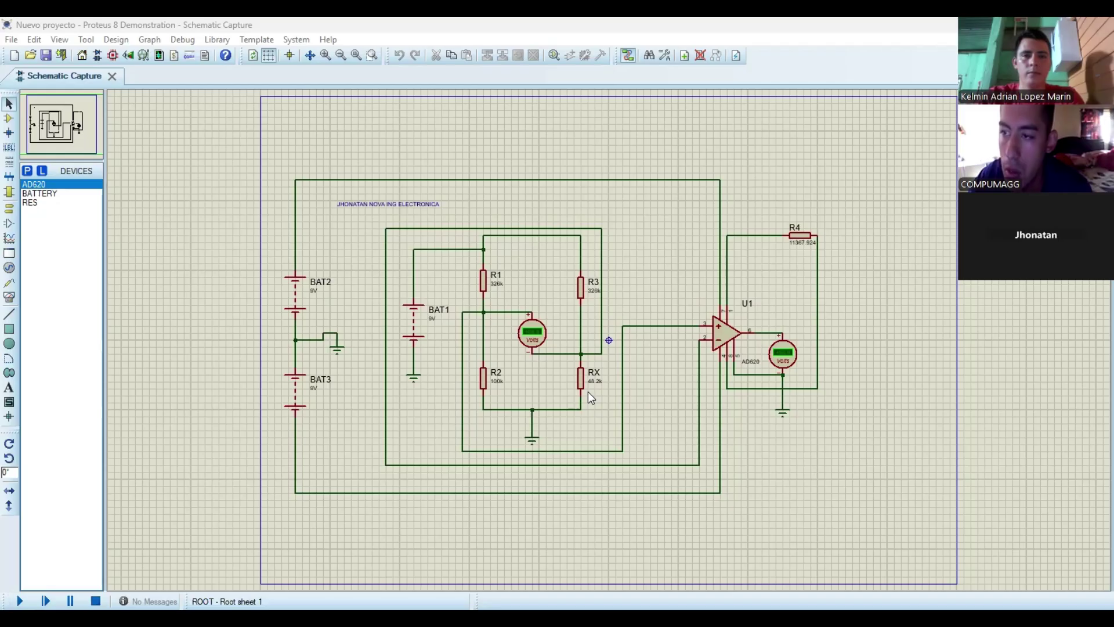
- Simulate the AD620 bridge amplifier circuit and review the bridge voltage, gain and RG calculations in its Word report
key("F12")
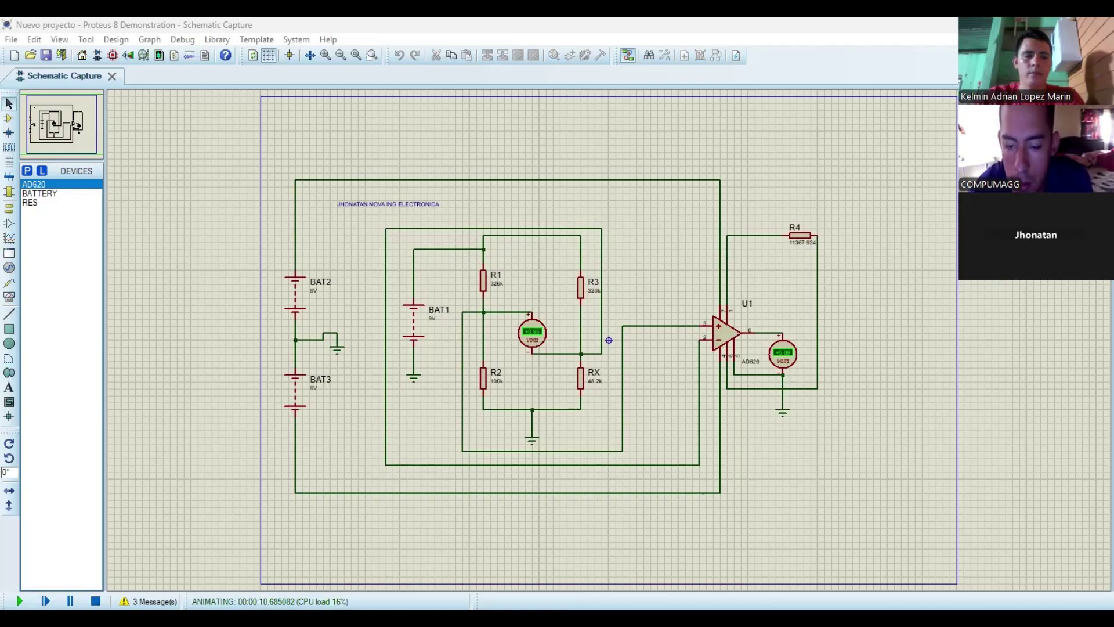
key("alt+Tab")
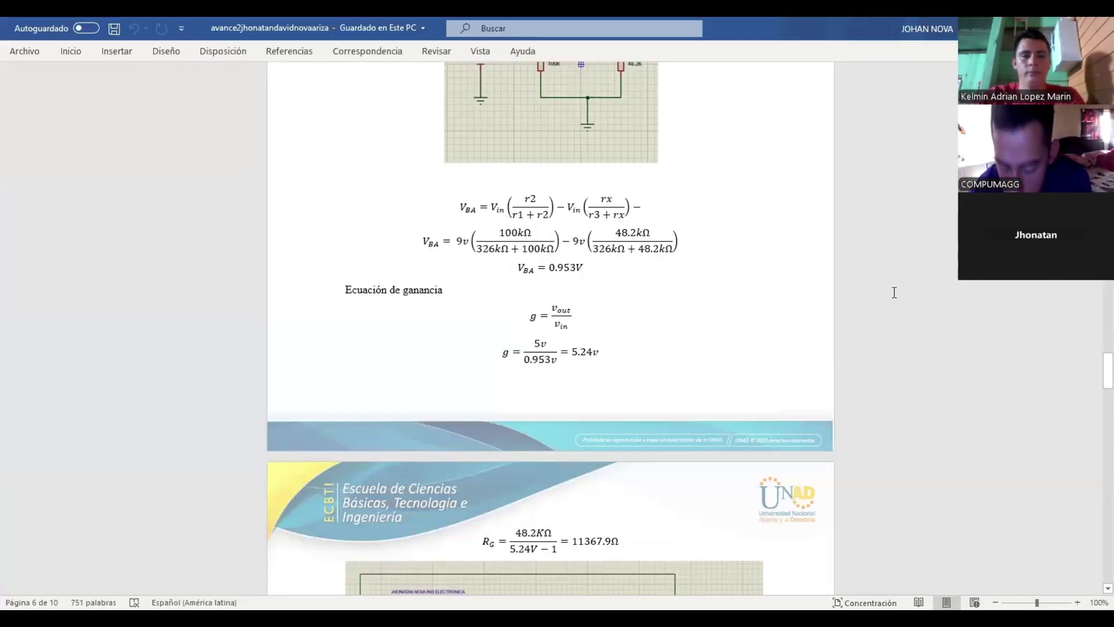
left_click_drag(1108, 369, 1095, 300)
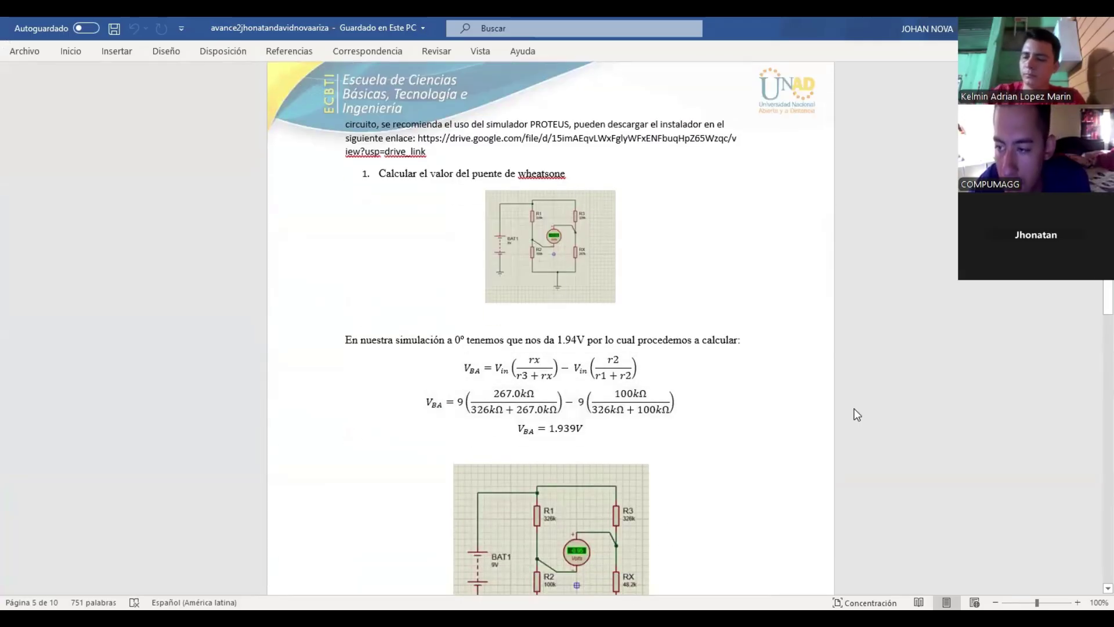
left_click_drag(1095, 316, 1095, 346)
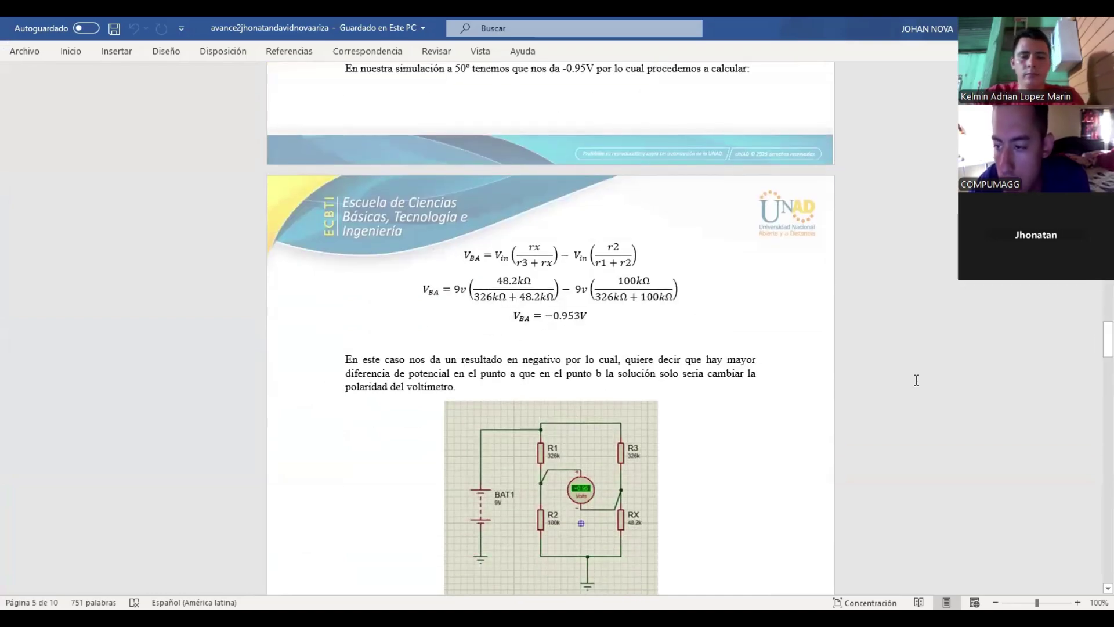
mouse_move(1095, 385)
left_mouse_down()
mouse_move(1095, 406)
mouse_move(1095, 389)
left_mouse_up()
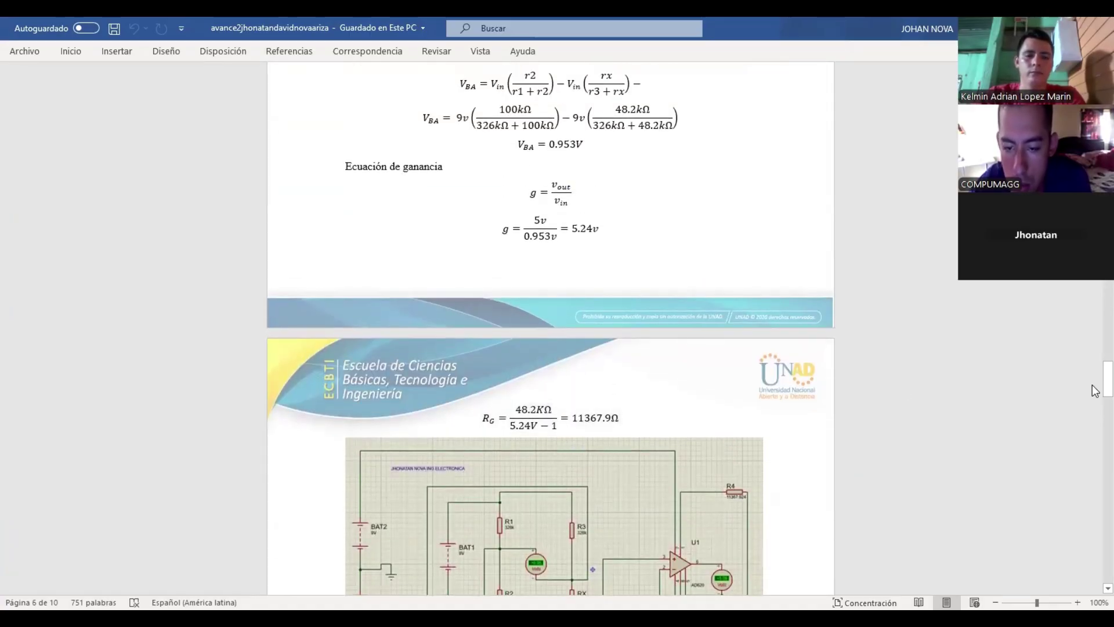
left_click_drag(1095, 381, 1095, 382)
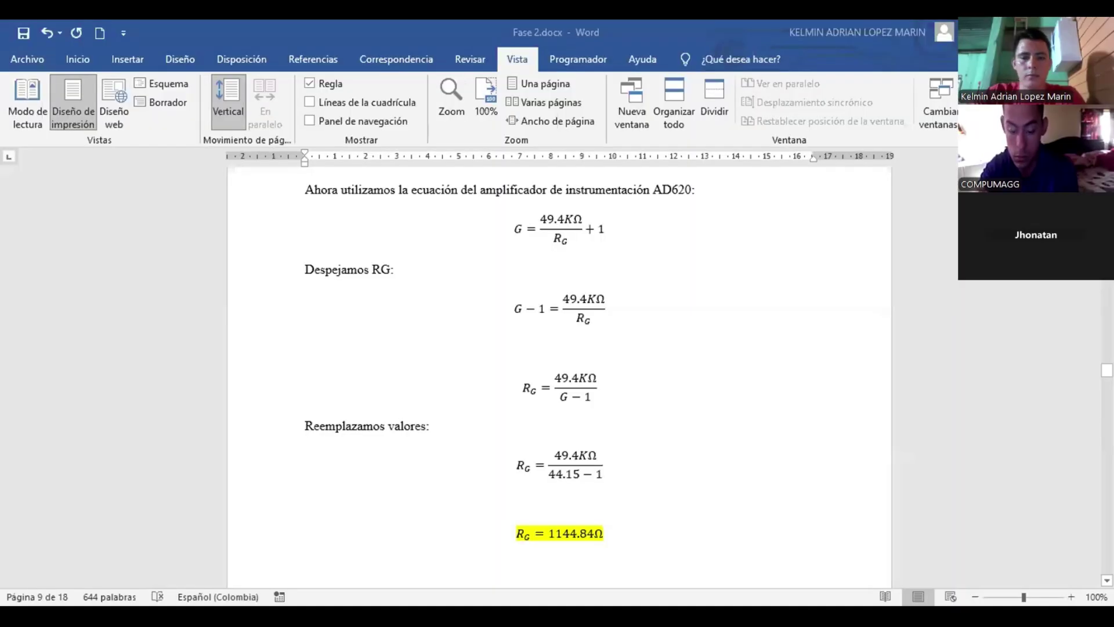
- Go to Paso 3 of the Fase 2 report, covering the second-order Butterworth low-pass filter design
left_click_drag(1107, 370, 1108, 453)
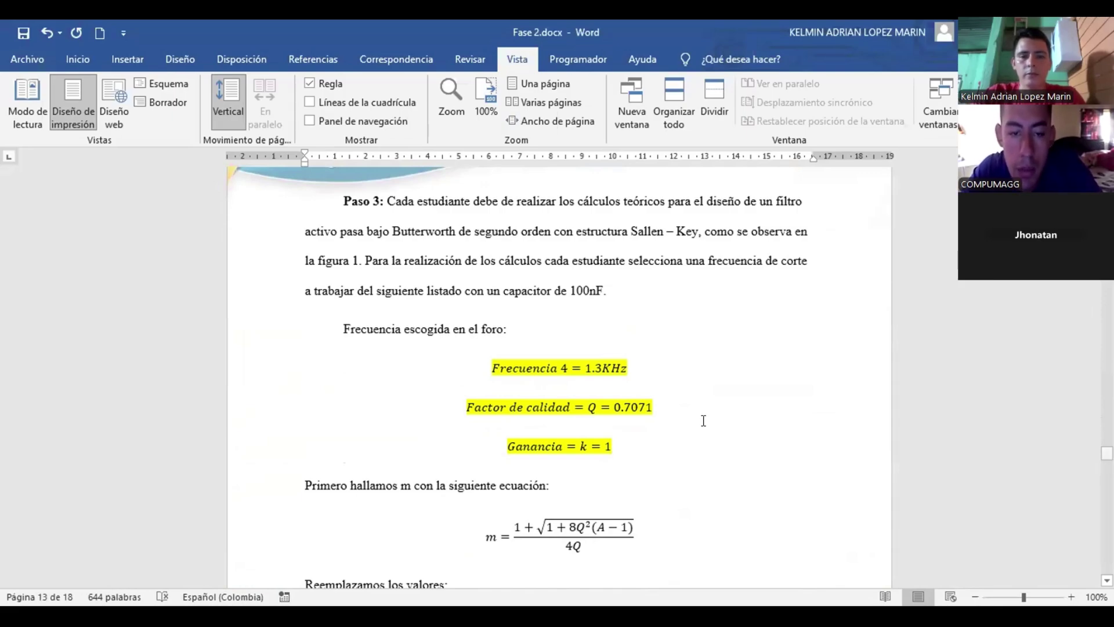
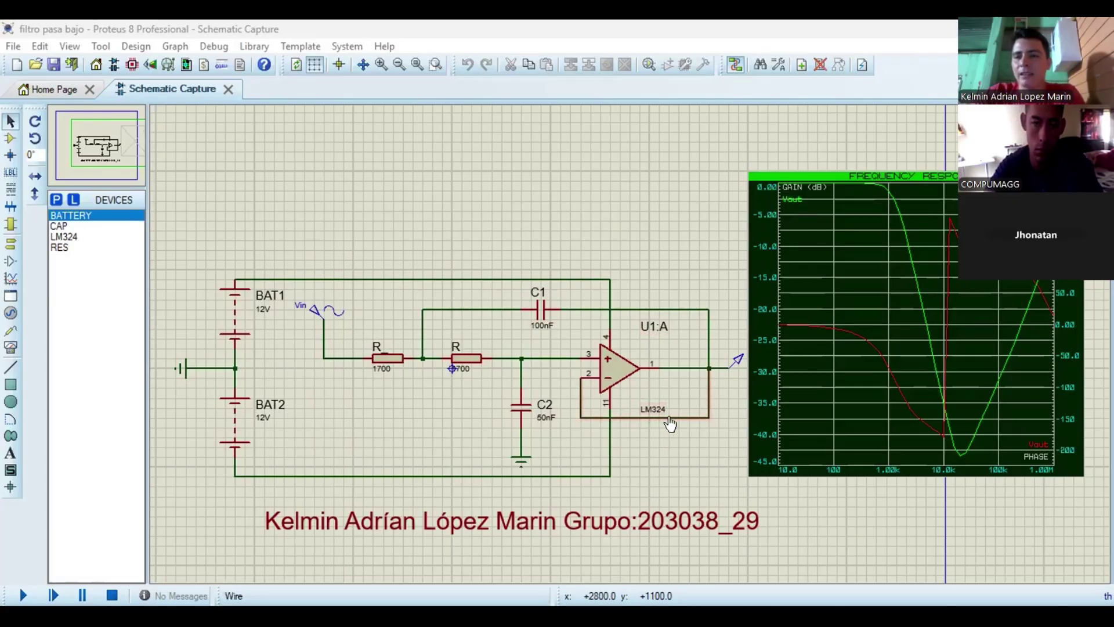
- Run the low-pass filter circuit's simulation in Proteus, examine the circuit, and end the simulation
left_click(848, 284)
left_click(649, 219)
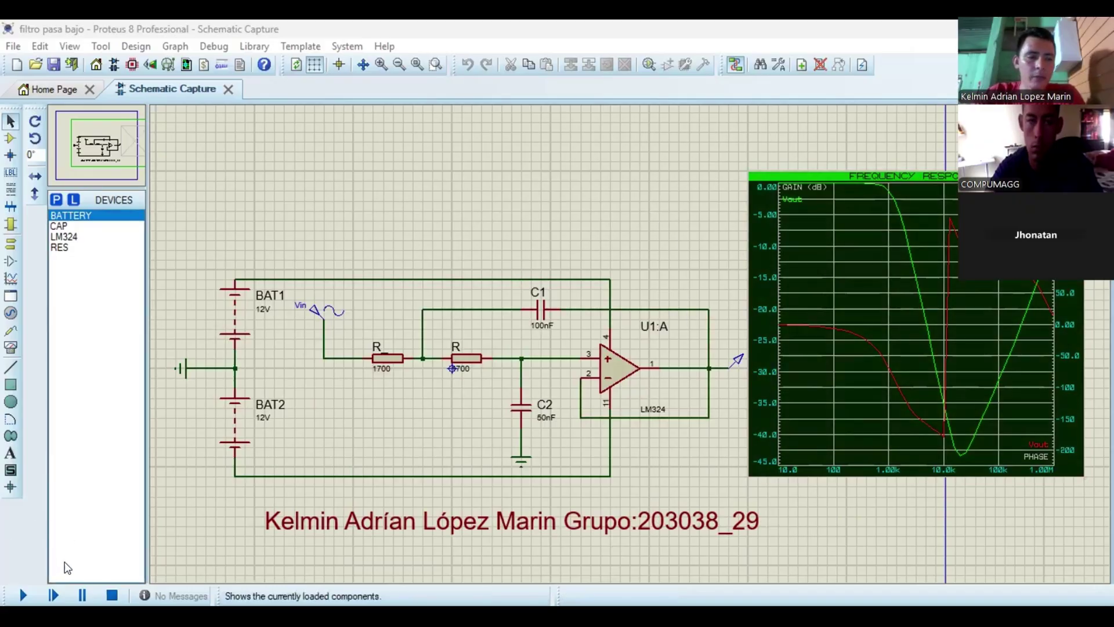
left_click(23, 595)
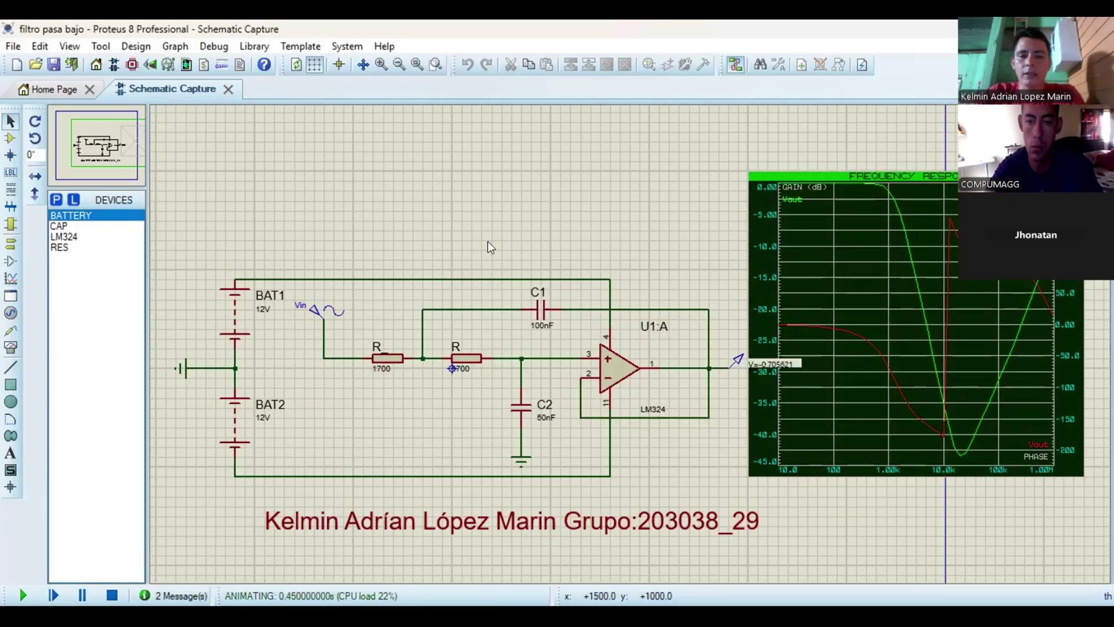
left_click(101, 136)
left_click_drag(101, 137, 112, 139)
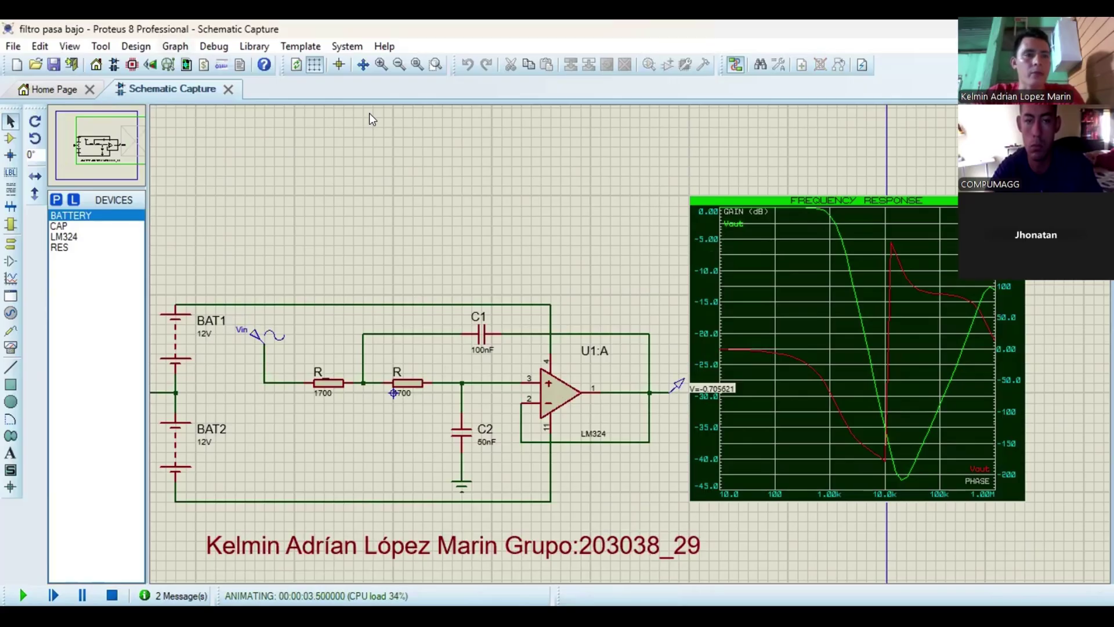
left_click(145, 47)
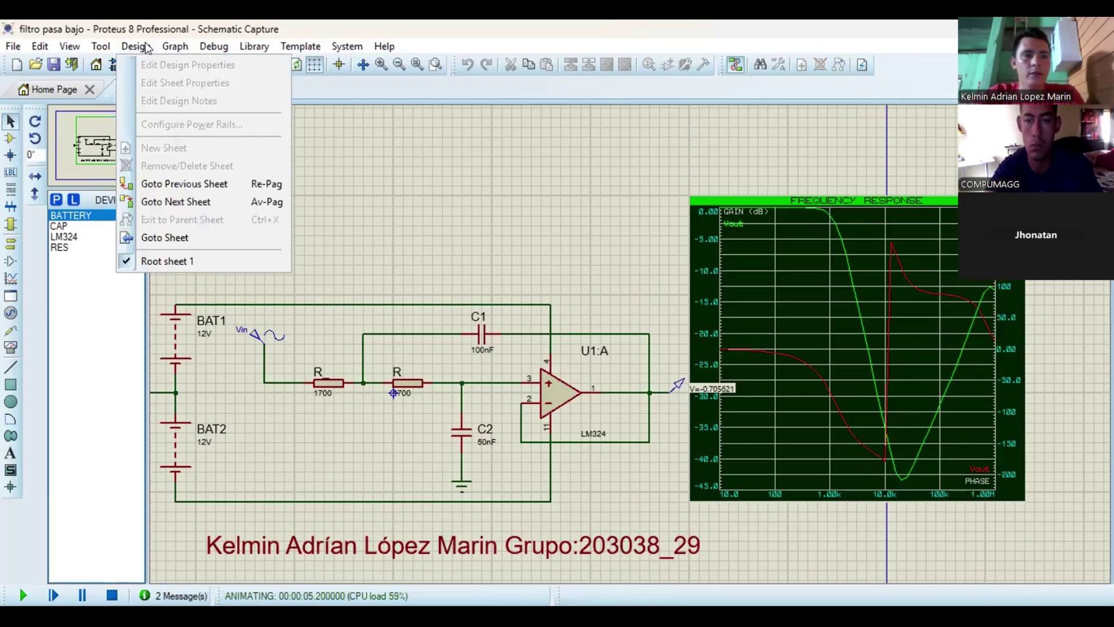
left_click(168, 244)
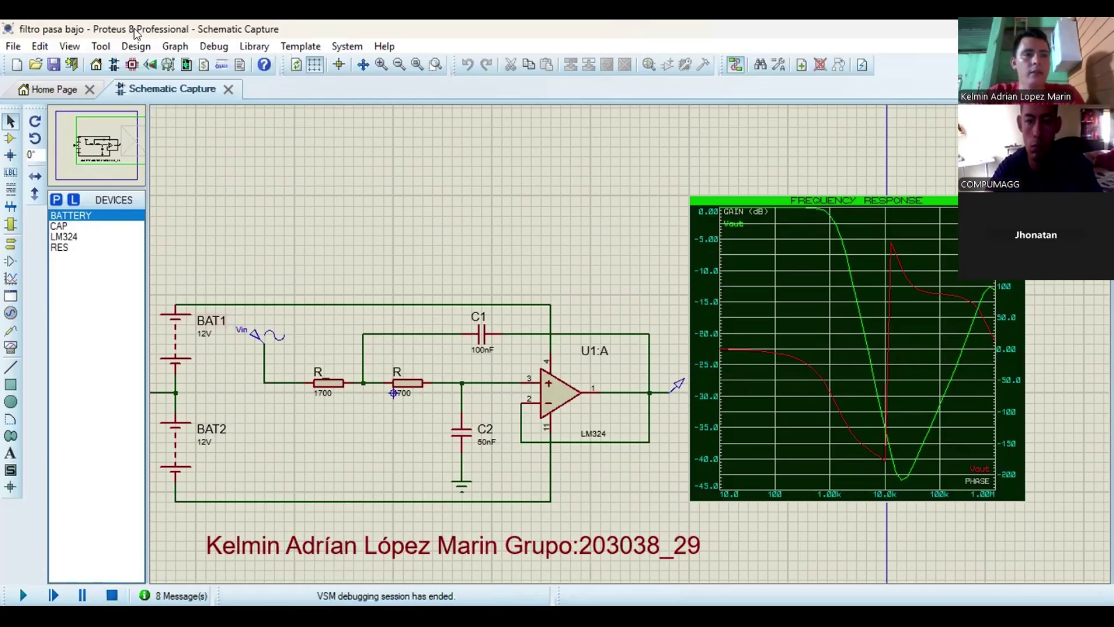
- Simulate the filter's frequency response graph and open its simulation log
left_click(174, 46)
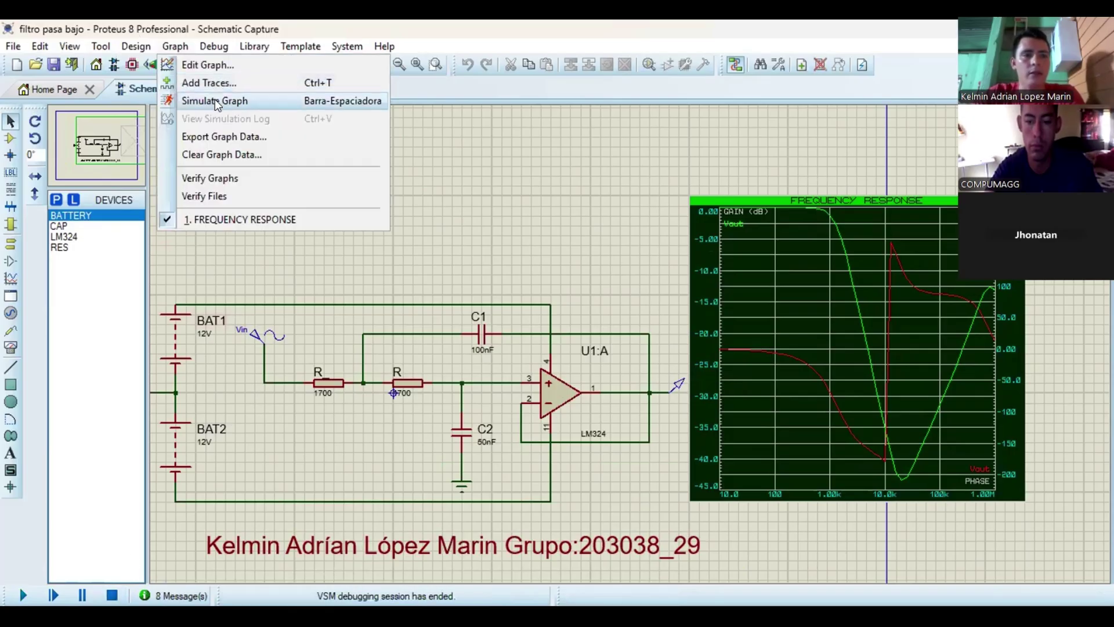
left_click(215, 101)
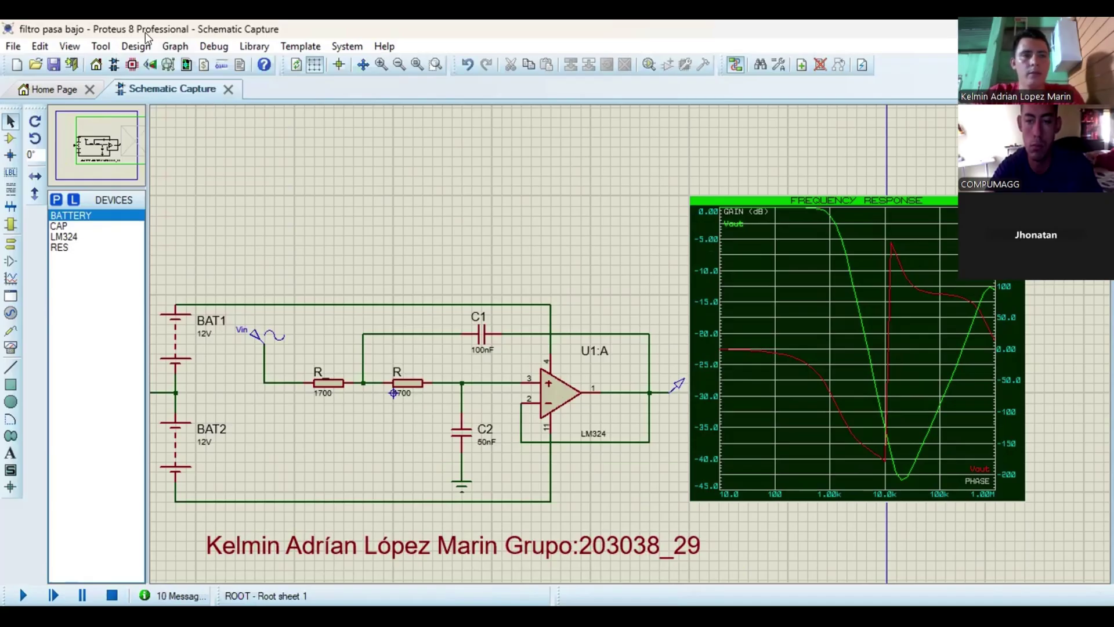
left_click(174, 46)
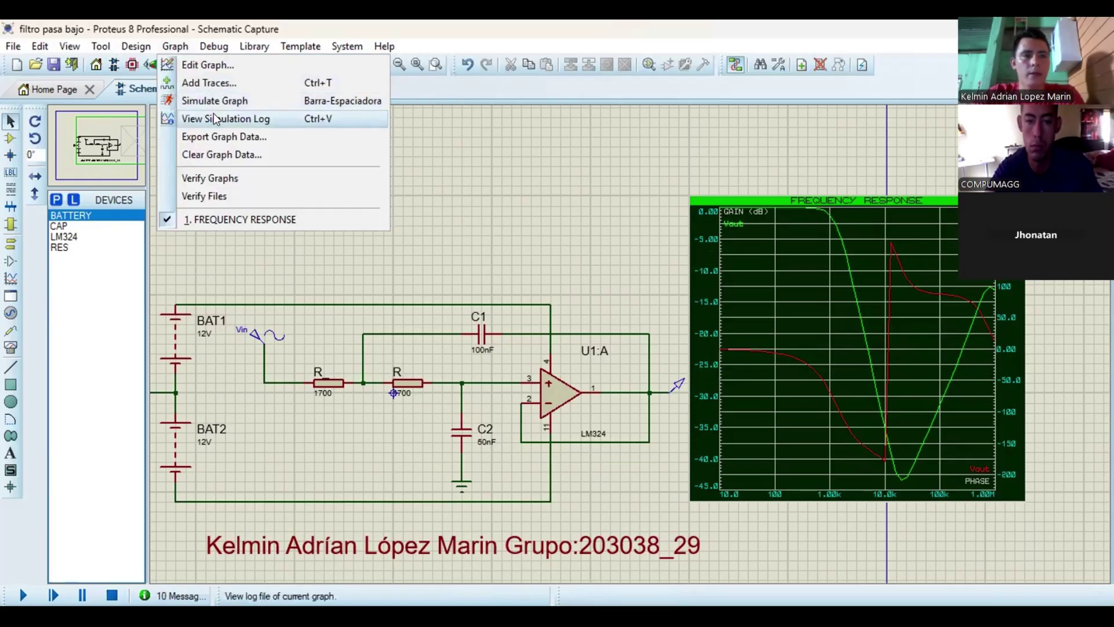
left_click(215, 119)
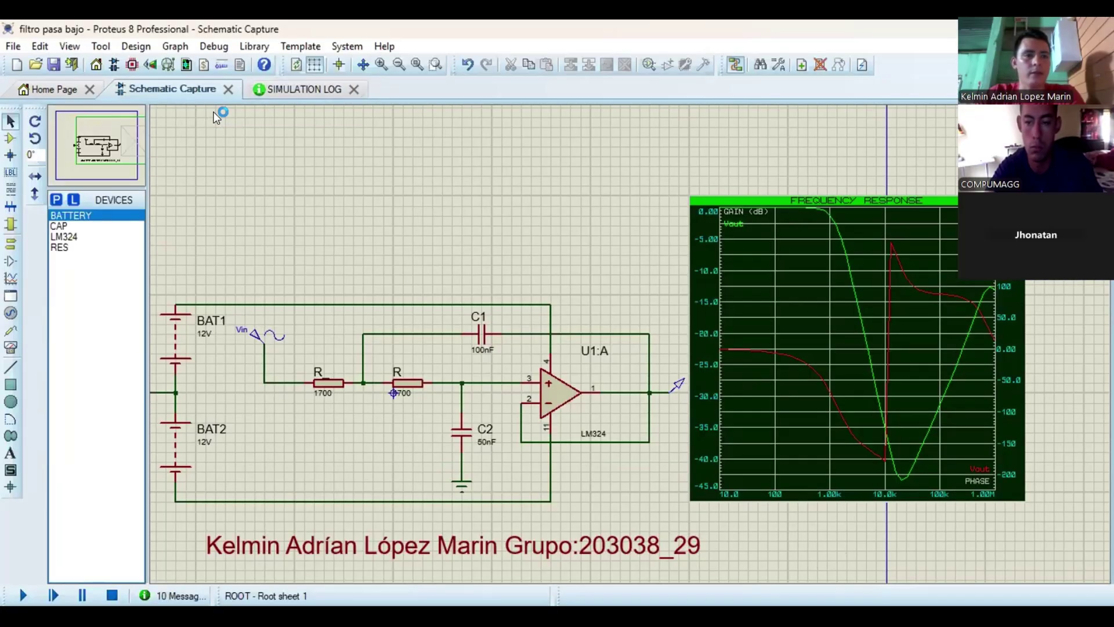
- Open the frequency response graph maximized and place the cursor near −3 dB on the Vout gain curve, at about 1.33 kHz
left_click(175, 46)
left_click(270, 219)
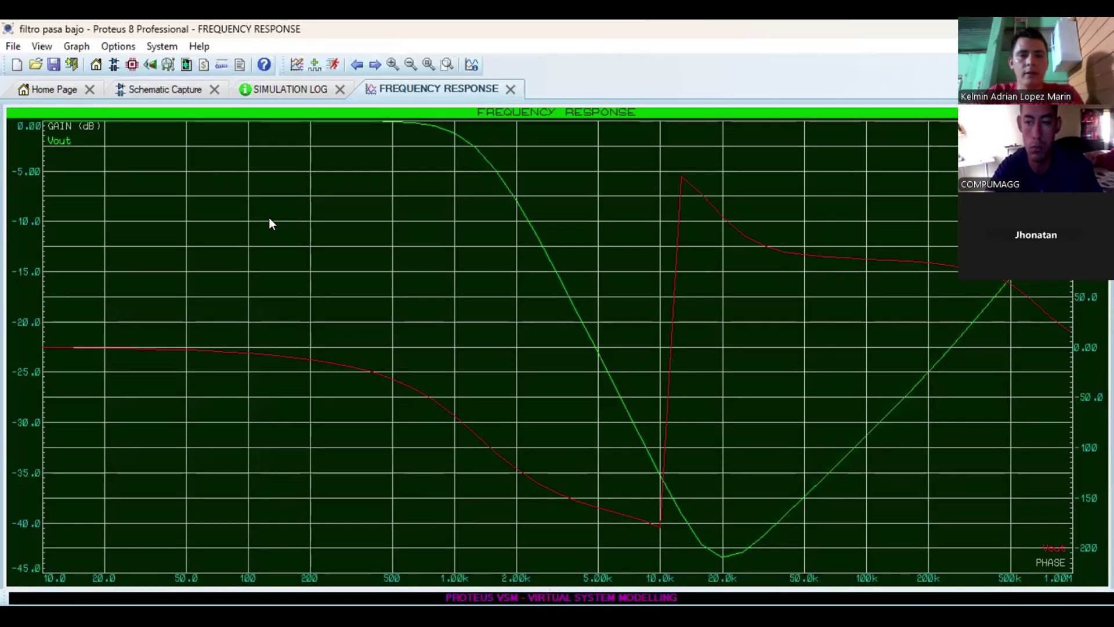
left_click(463, 138)
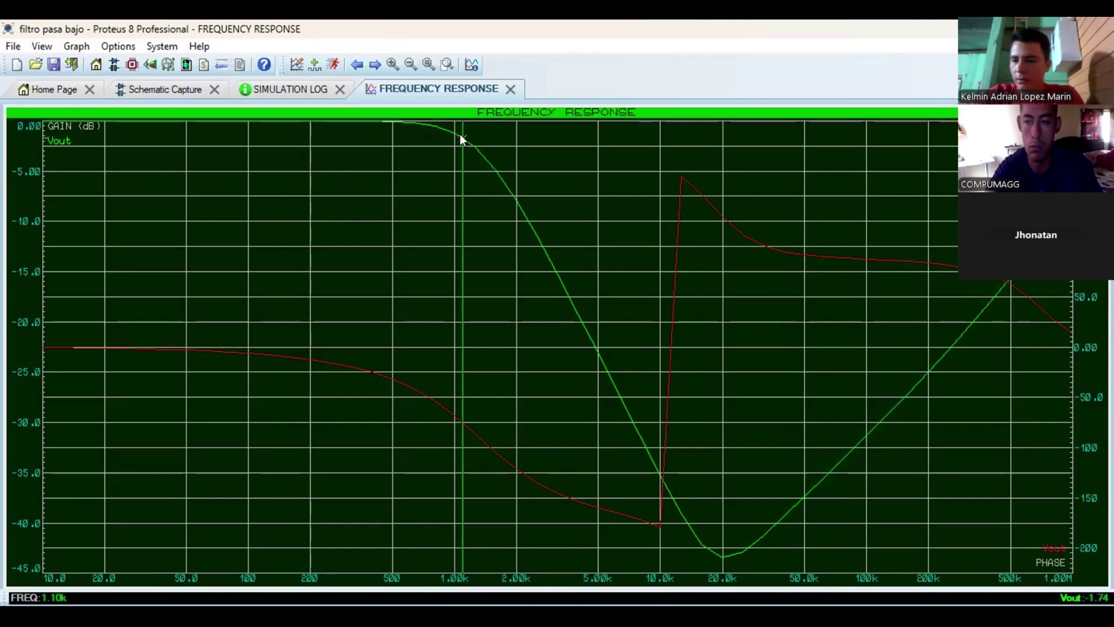
left_click(466, 143)
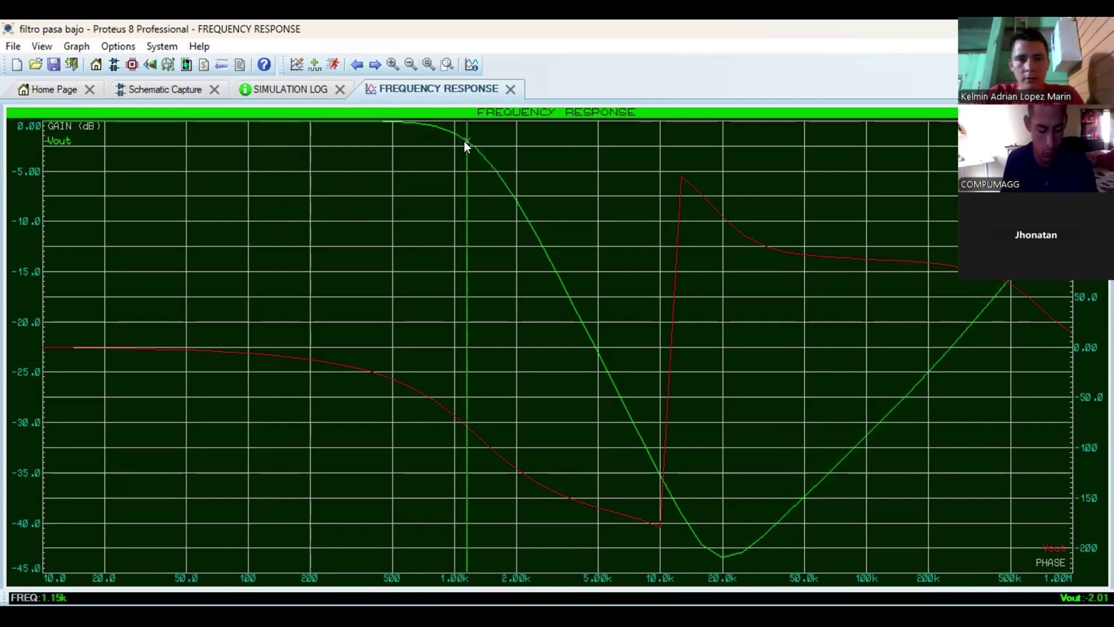
left_click(472, 145)
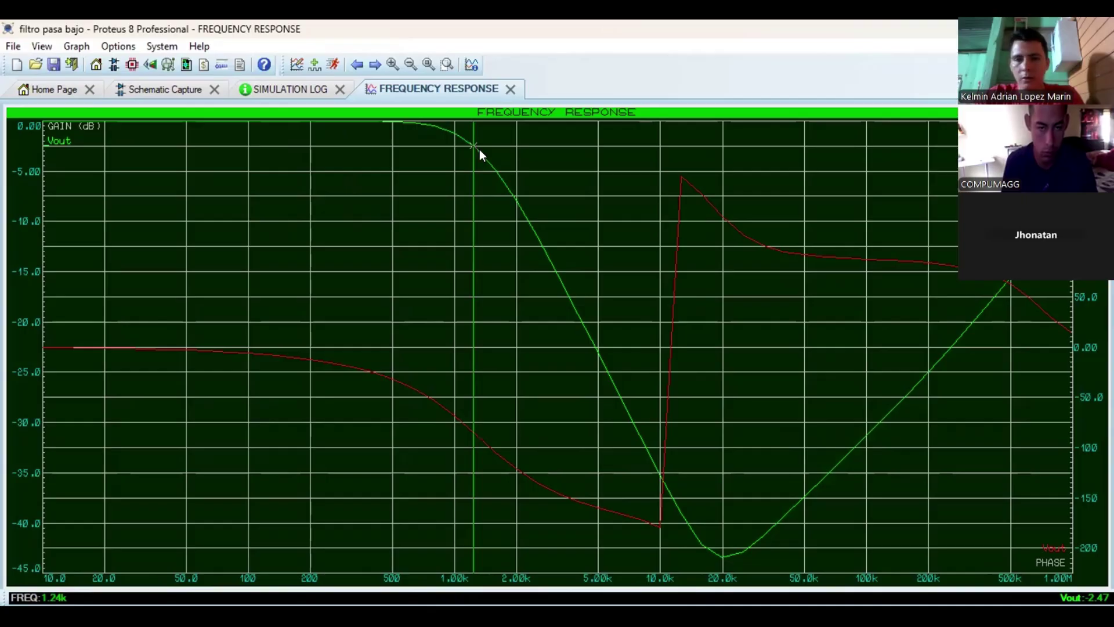
left_click(481, 154)
left_click(479, 152)
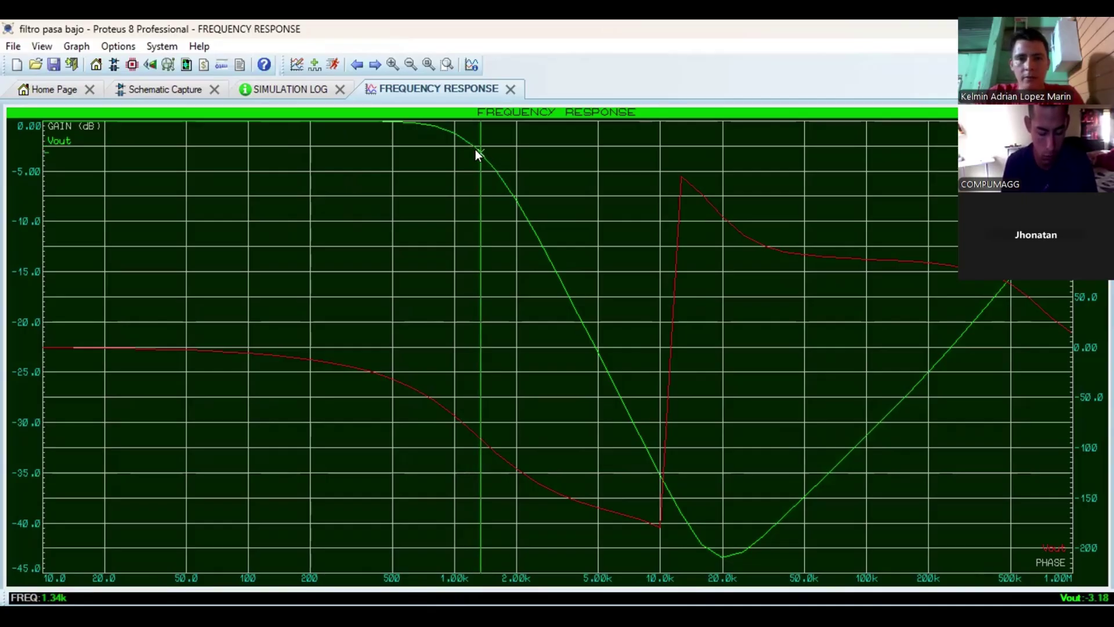
left_click(475, 150)
left_click(478, 150)
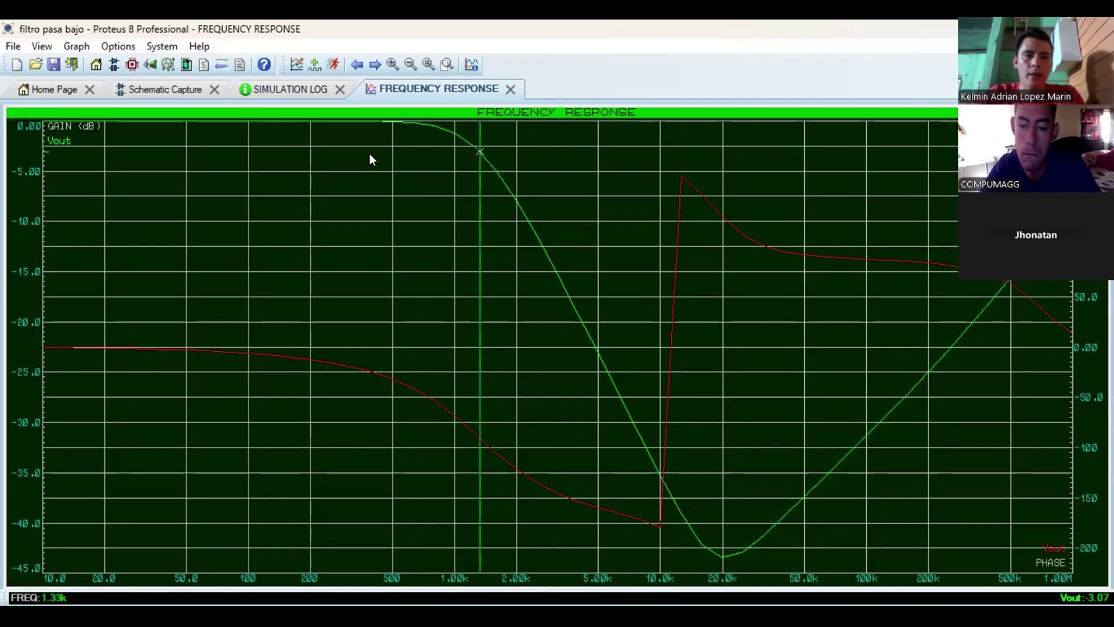
- Return to the schematic and delete the feedback wire connecting U1:A's inverting input (pin 2) to its output
key("ctrl+Tab")
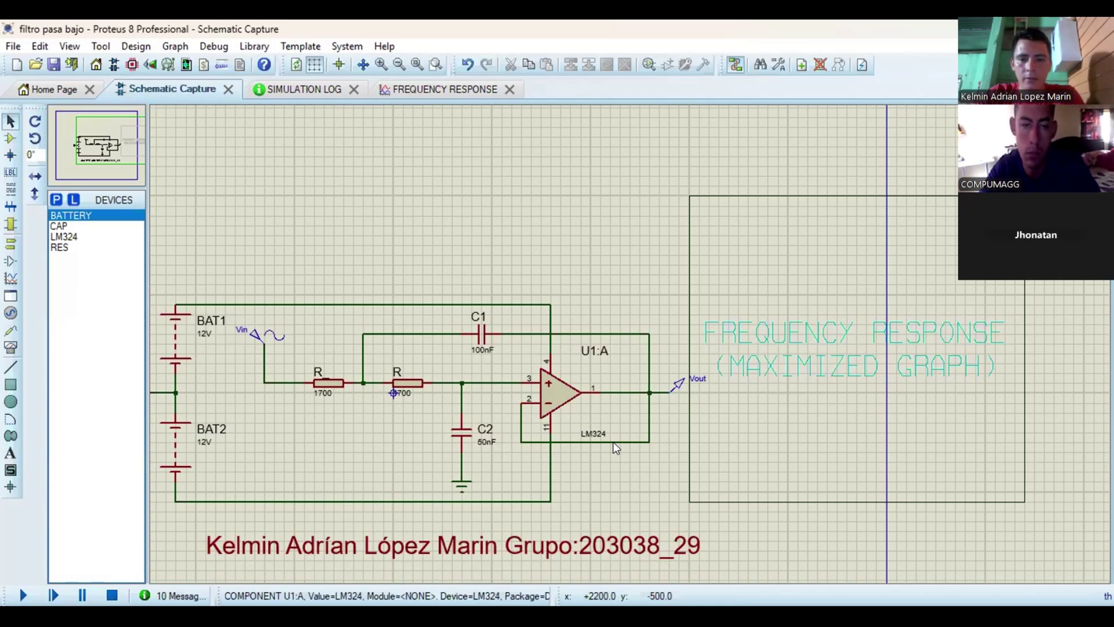
right_click(630, 439)
left_click(681, 250)
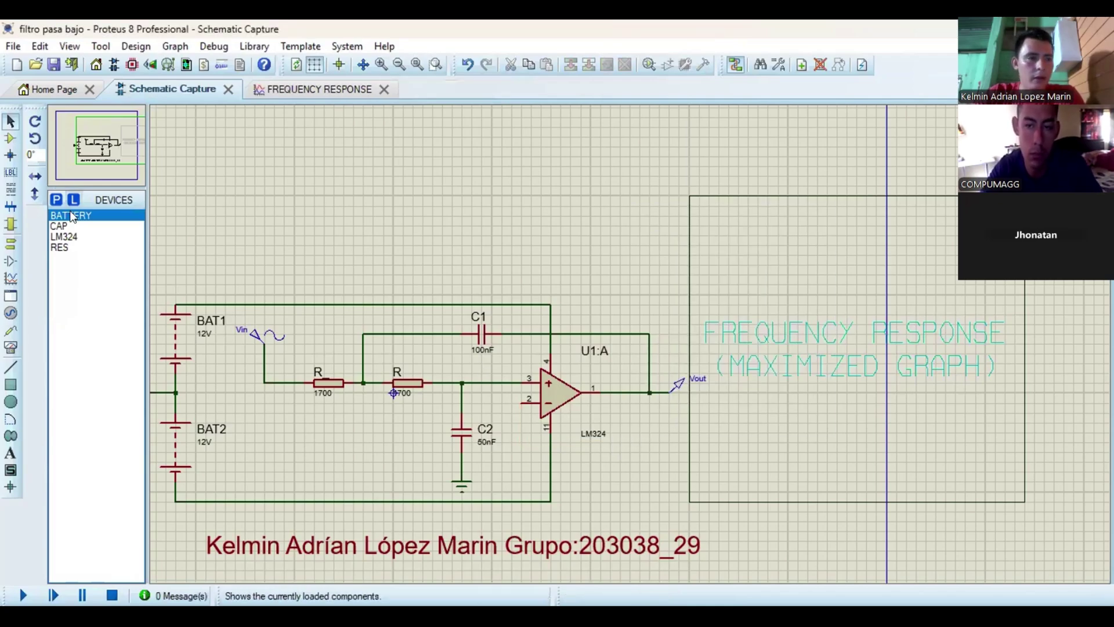
- Place a RES resistor below U1:A and wire it between the inverting input (pin 2) and the Vout node
left_click(60, 248)
left_click(607, 440)
left_click(521, 403)
left_click(592, 442)
left_click(639, 442)
left_click(649, 392)
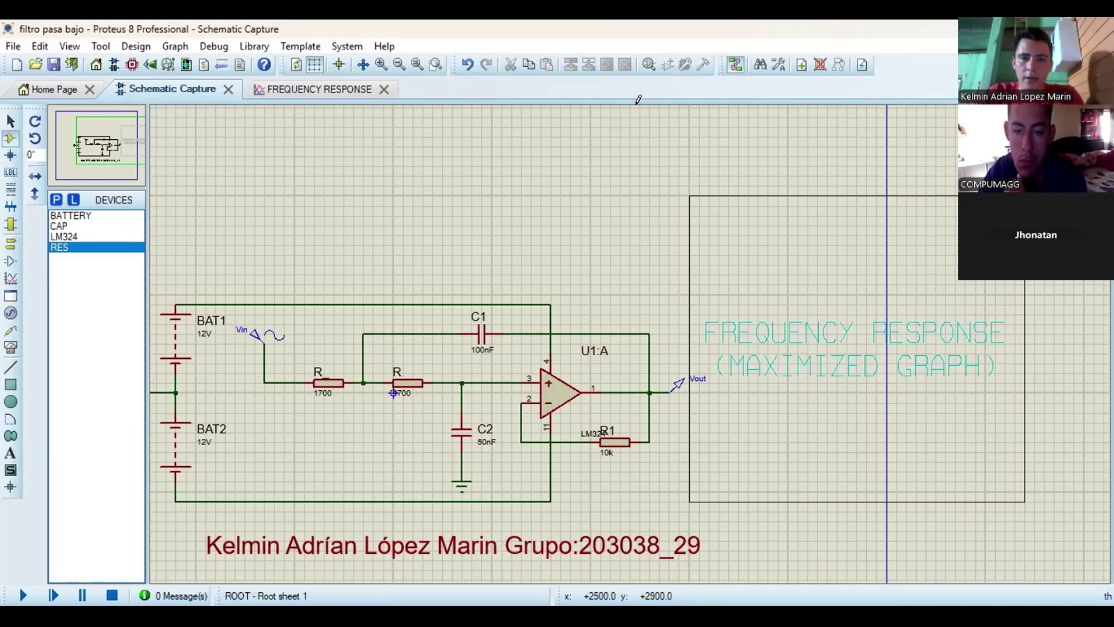
- Set the value of feedback resistor R1 to 3400
left_click(608, 459)
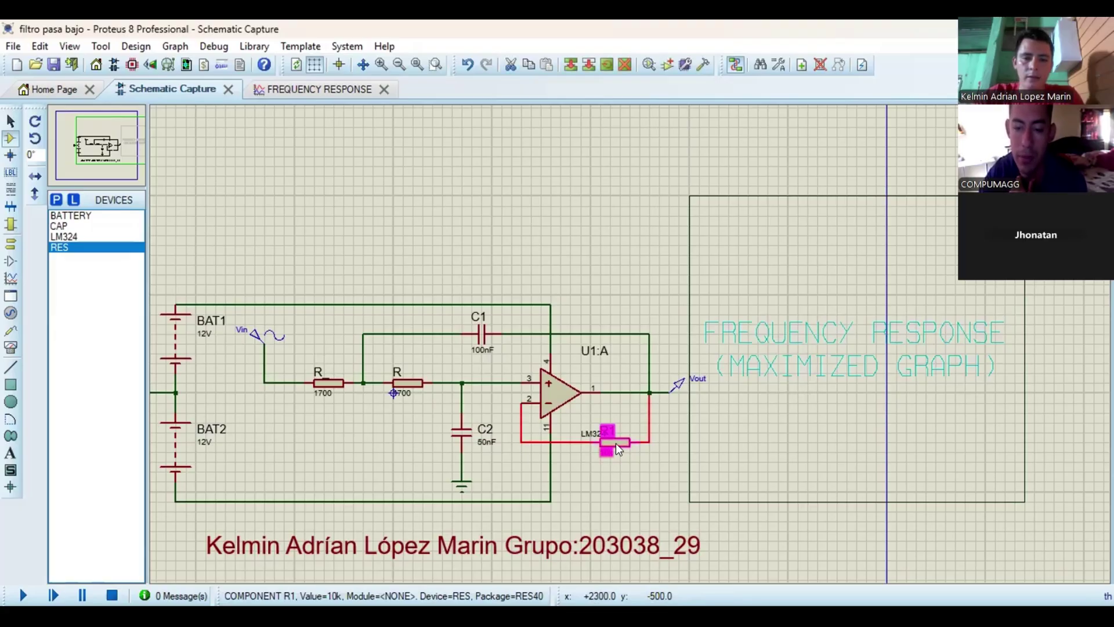
double_click(616, 443)
left_click(476, 179)
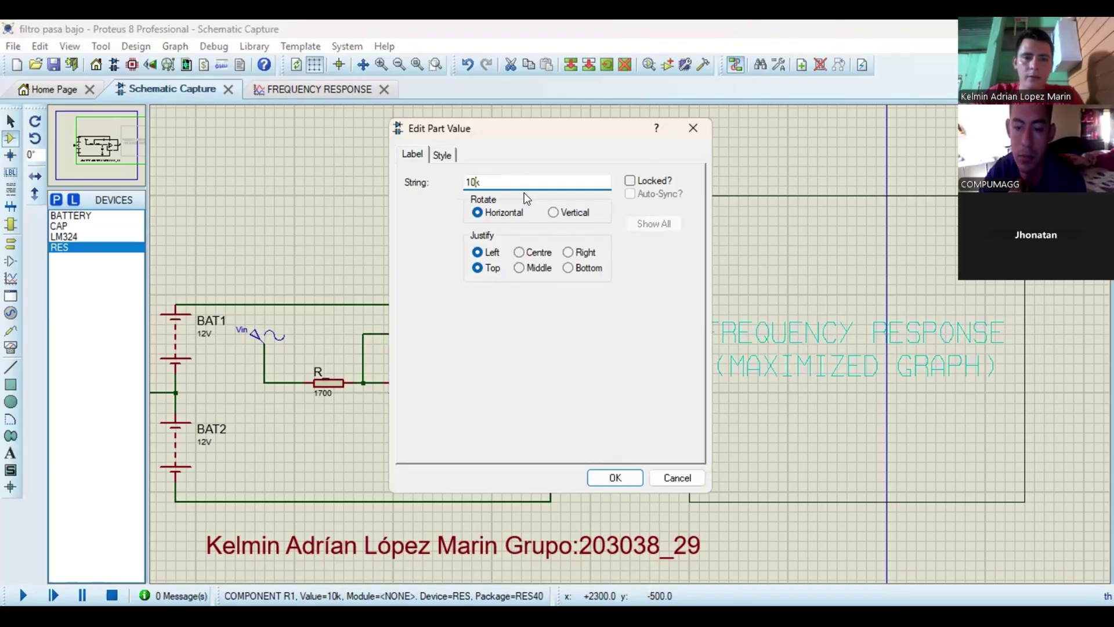
key("BackSpace")
key("BackSpace")
key("Delete")
type("3400")
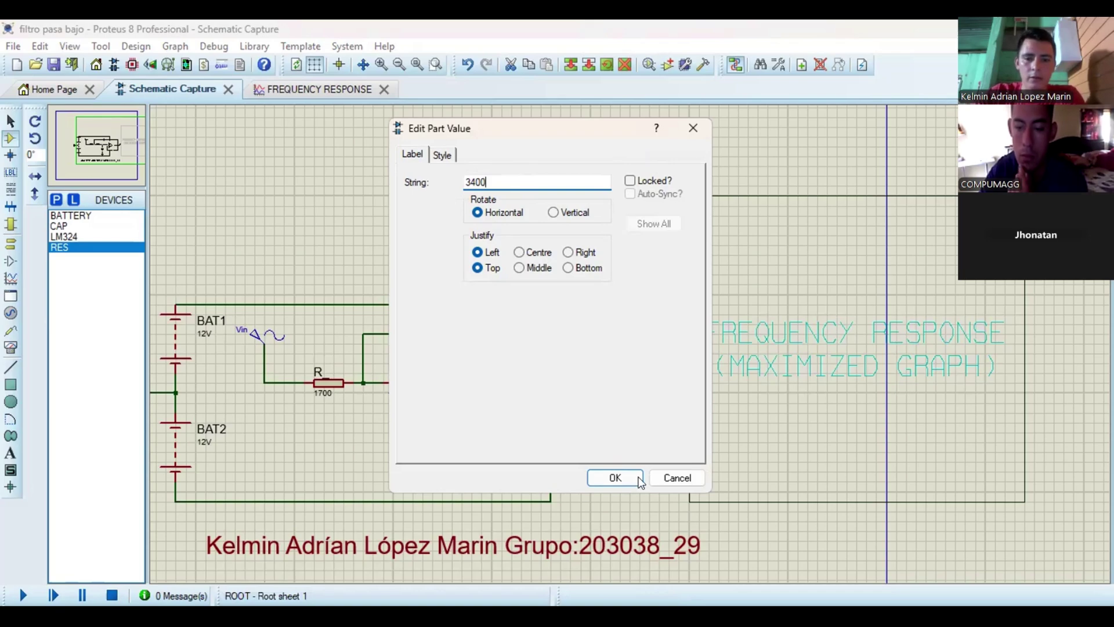
left_click(616, 480)
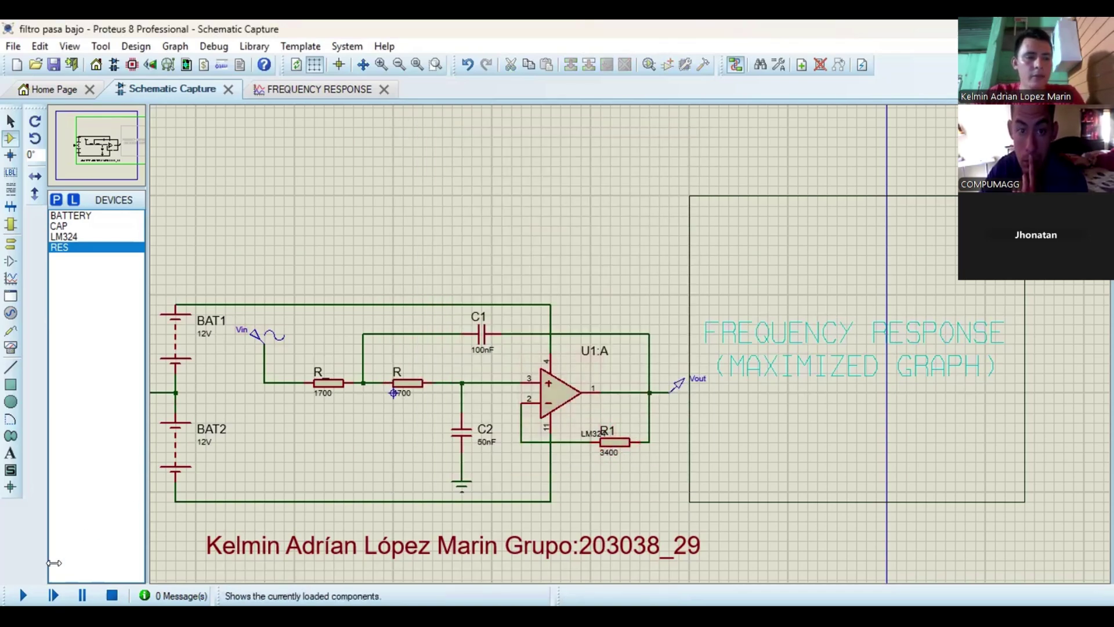
- Run the simulation of the filter with the feedback resistor in place and end it
key("F12")
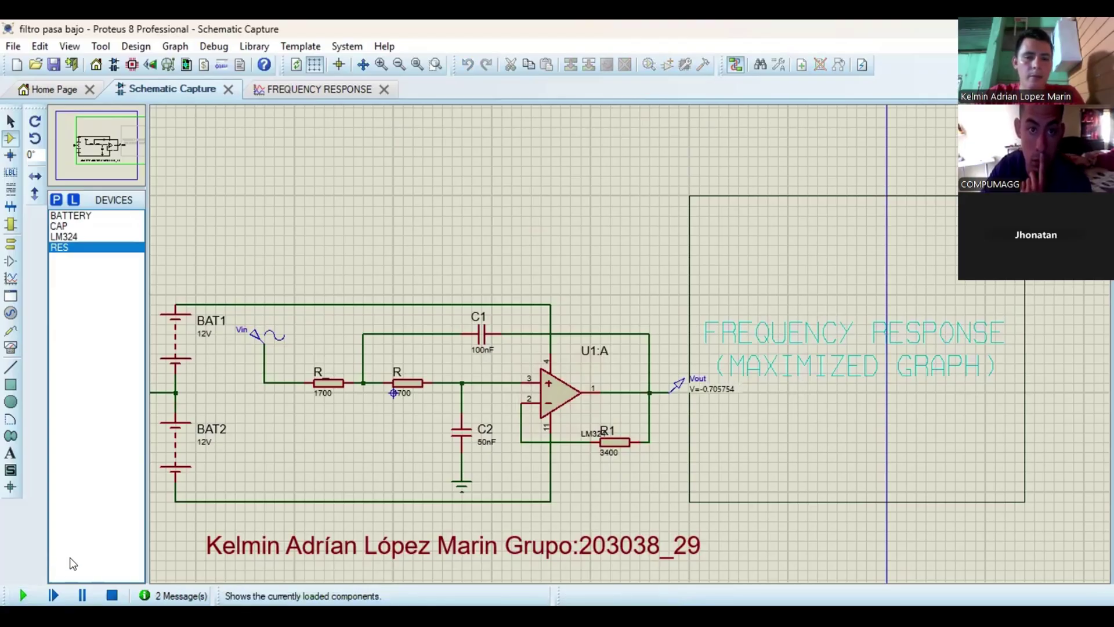
left_click(112, 595)
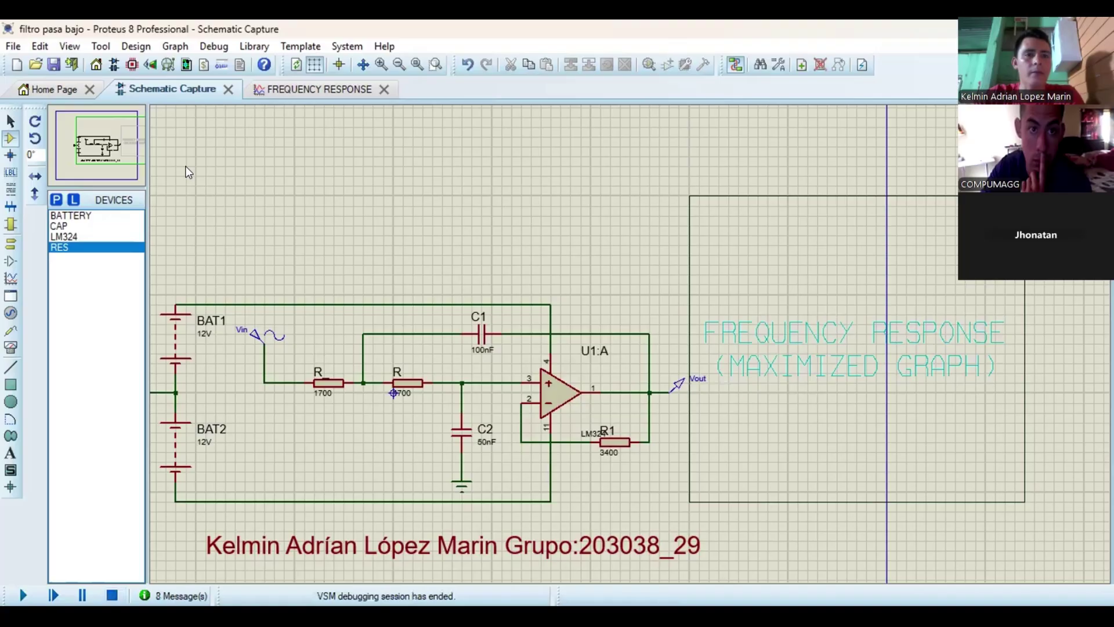
- Show the frequency response graph, place the cursor near −3 dB on the Vout gain curve, at about 1.32 kHz, and return to the schematic
left_click(175, 46)
left_click(235, 218)
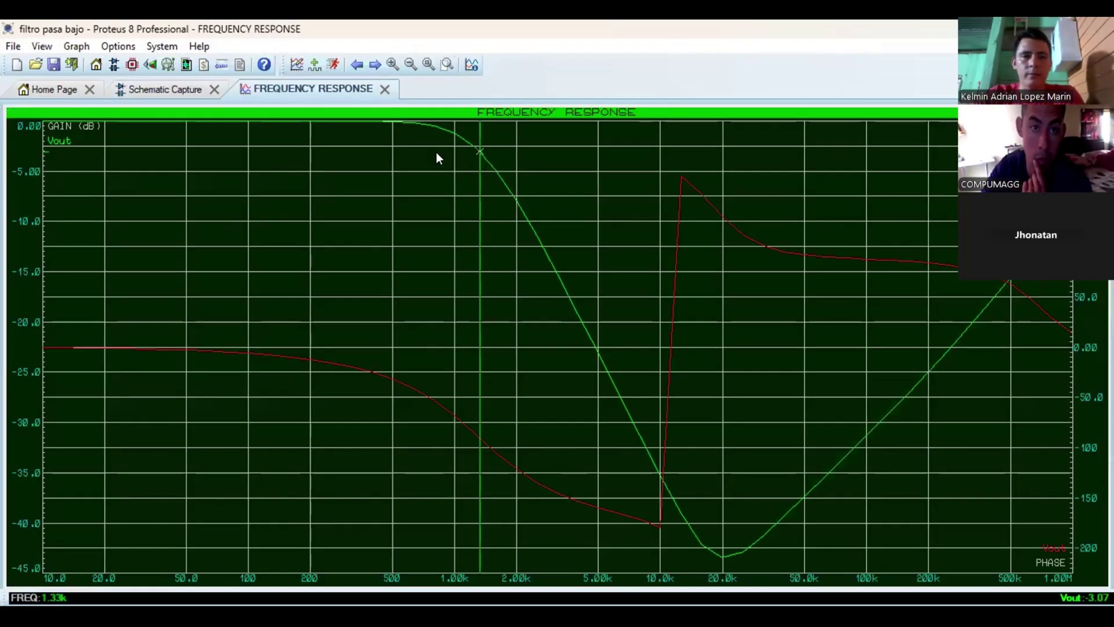
left_click(478, 145)
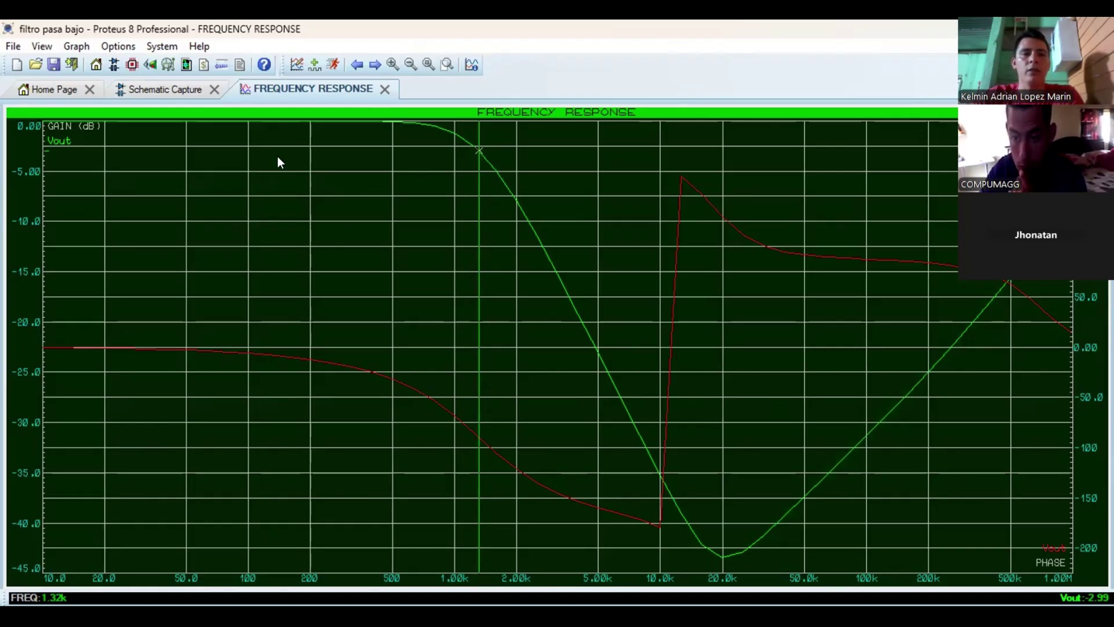
left_click(150, 87)
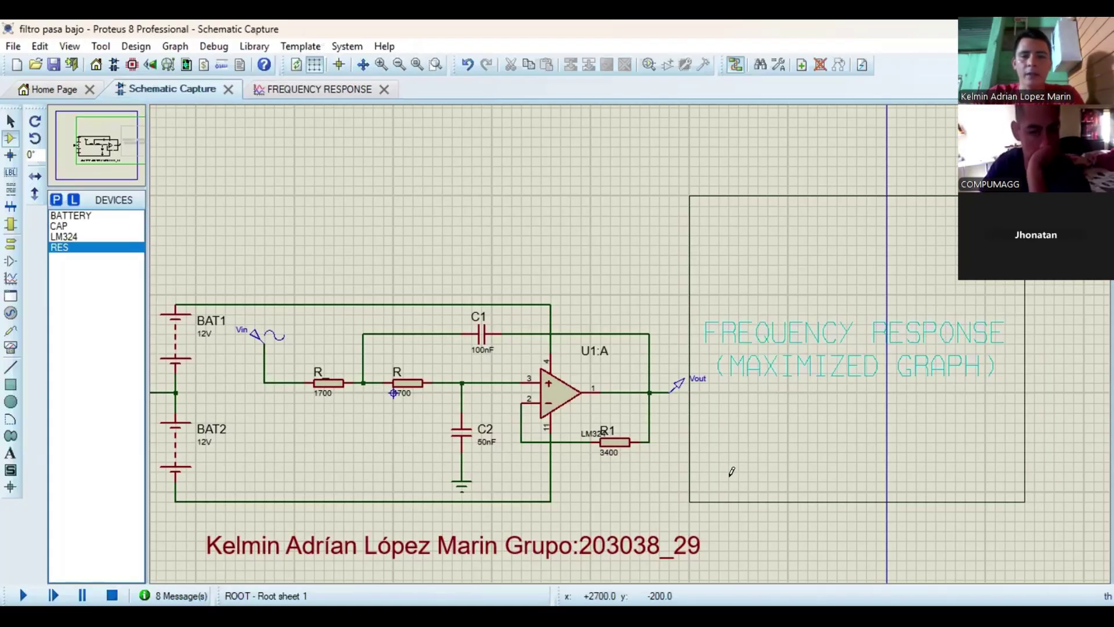